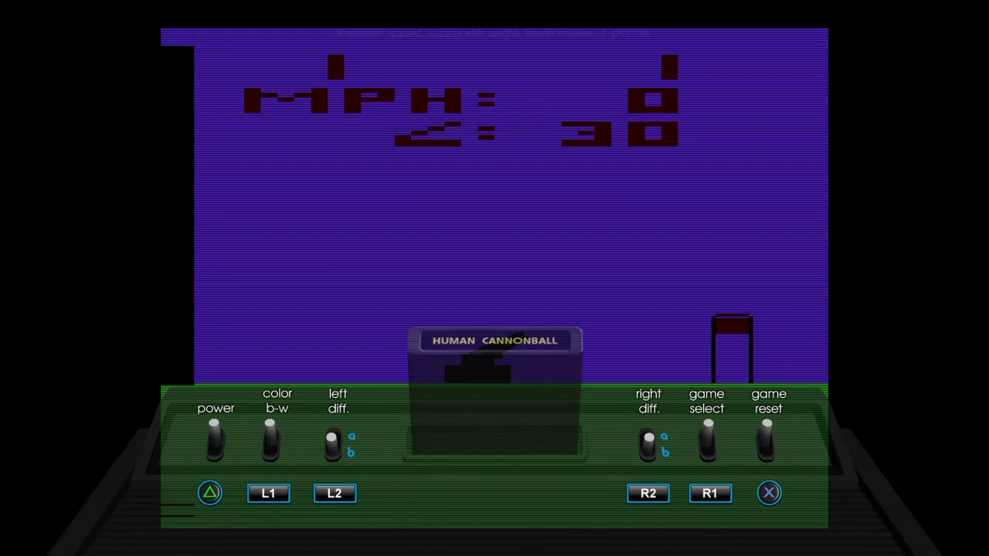
Step: Cycle game select to 1-player game 4, where the player places the cannon, and start it
key("R1")
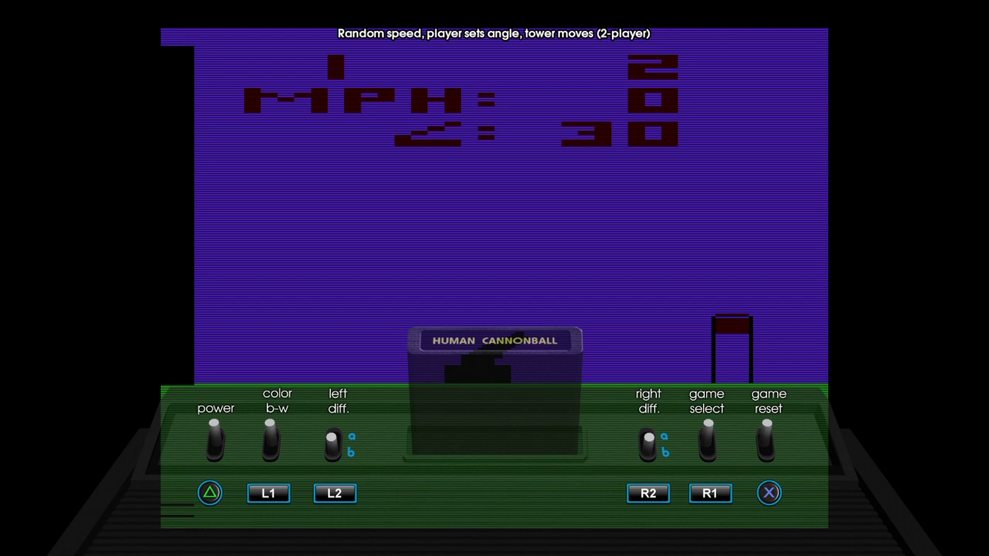
key("F1")
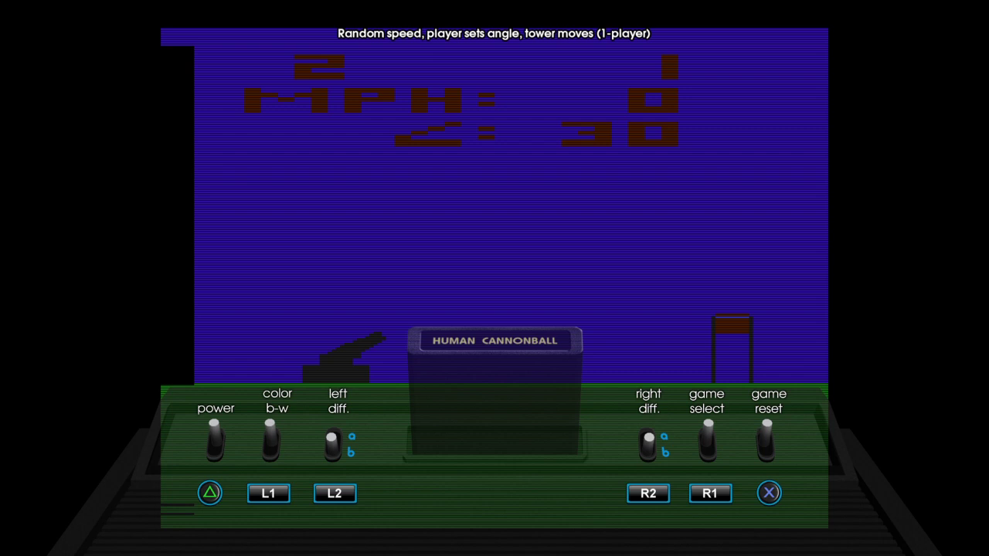
key("F1")
key("F1")
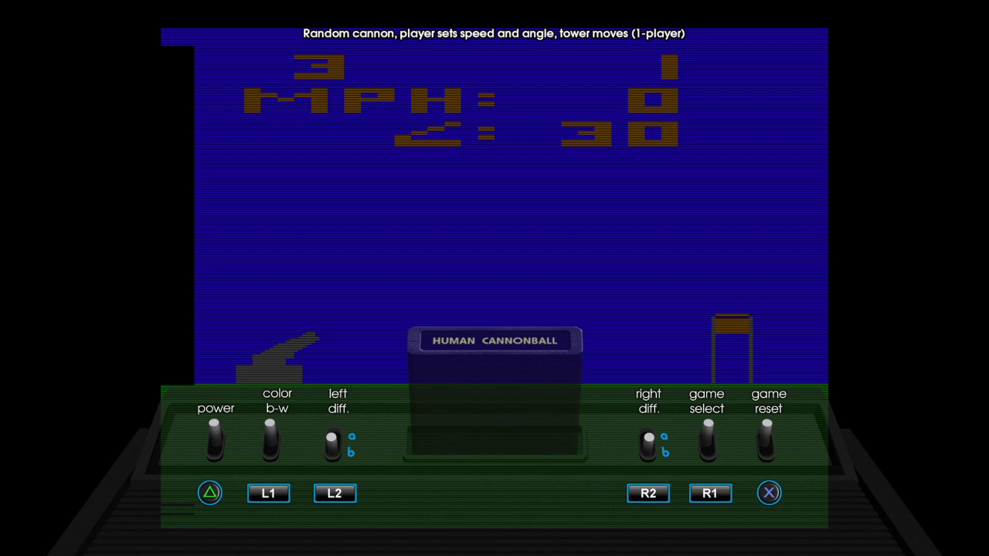
key("F1")
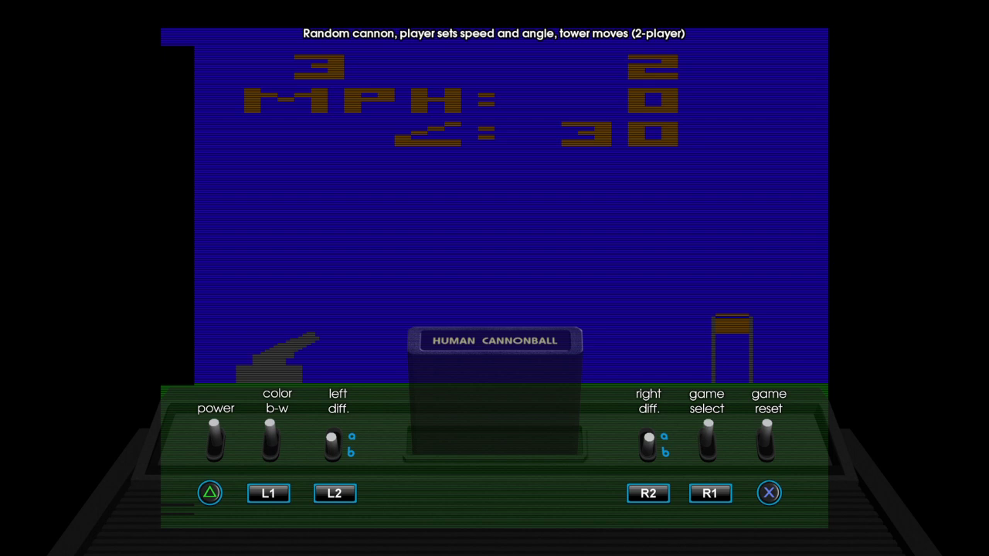
key("F1")
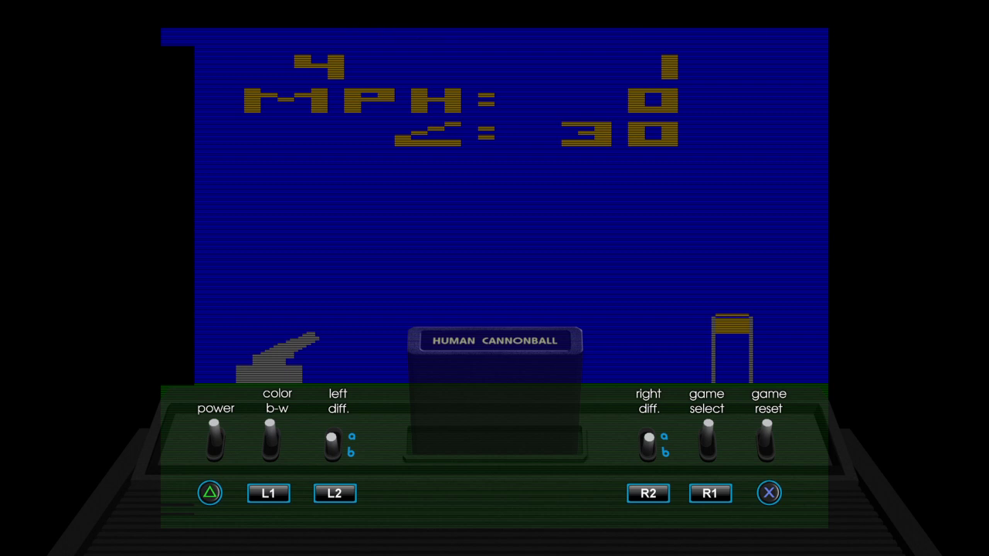
key("Return")
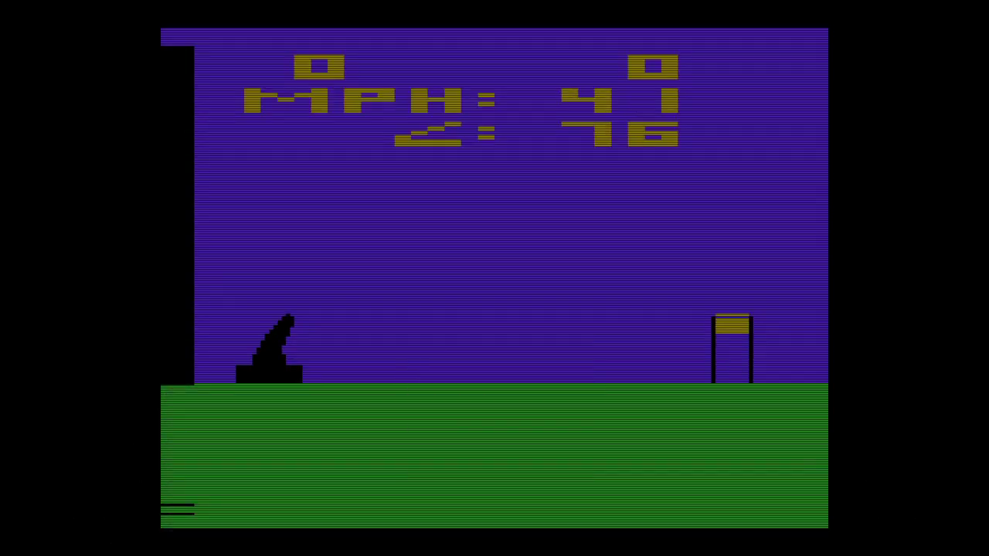
Step: Move the cannon farther right and fire four shots at the water tower
key("Right")
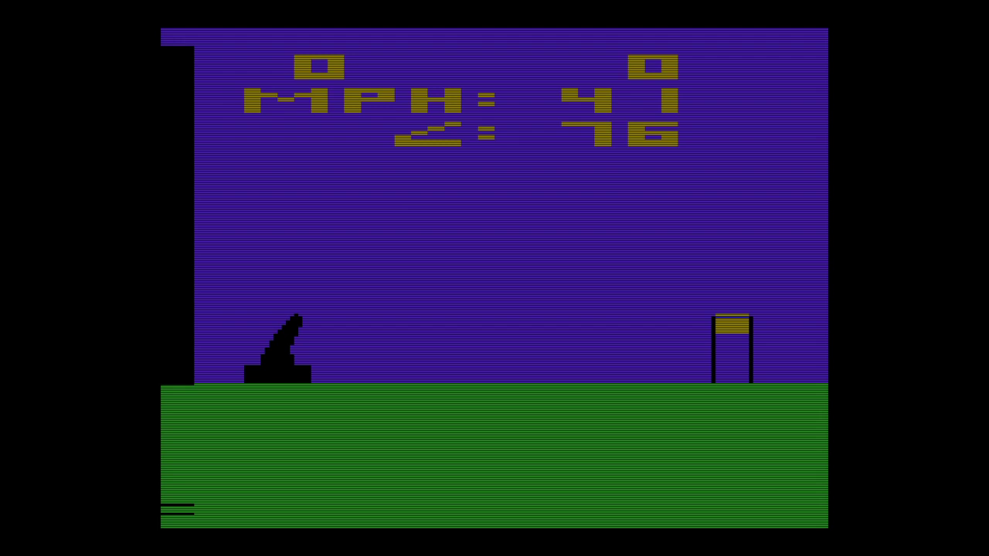
key("space")
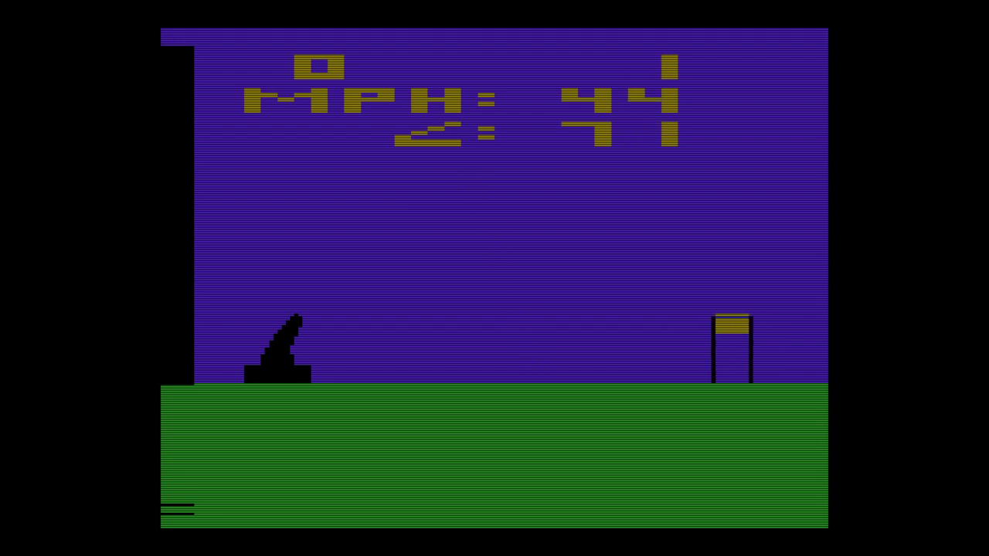
key("space")
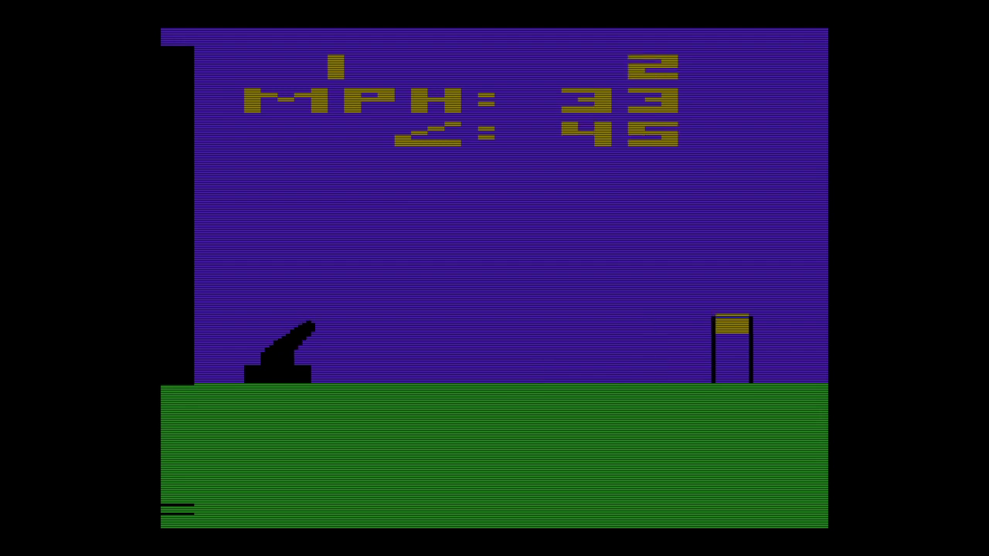
key("space")
key("space")
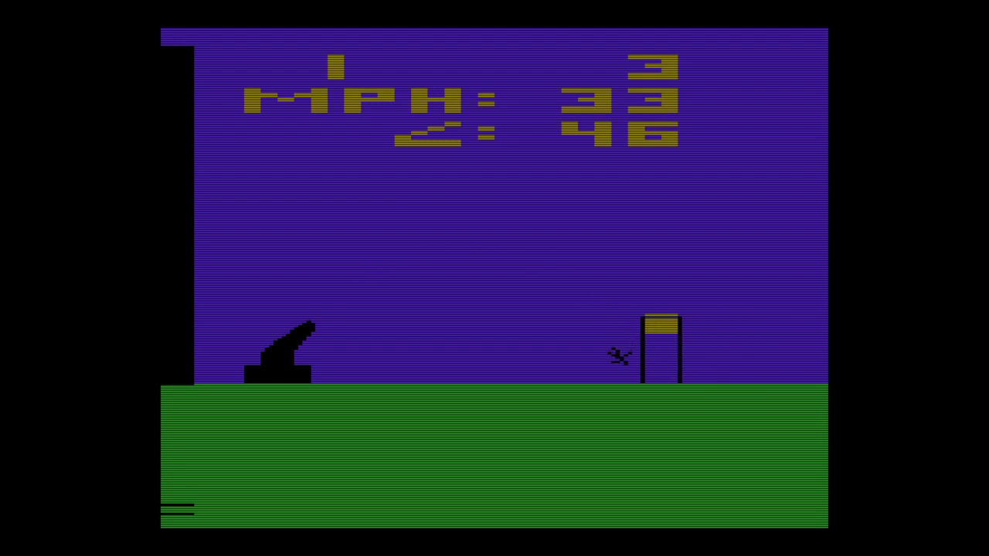
Step: From the pause menu's console switches, select game 7 with the window barrier and start it
key("Escape")
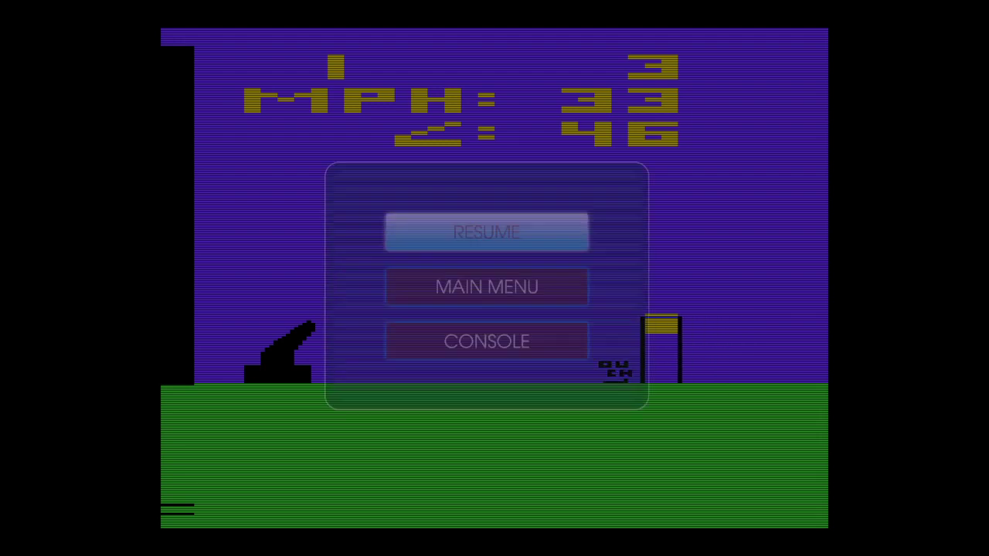
key("Down")
key("Down")
key("Return")
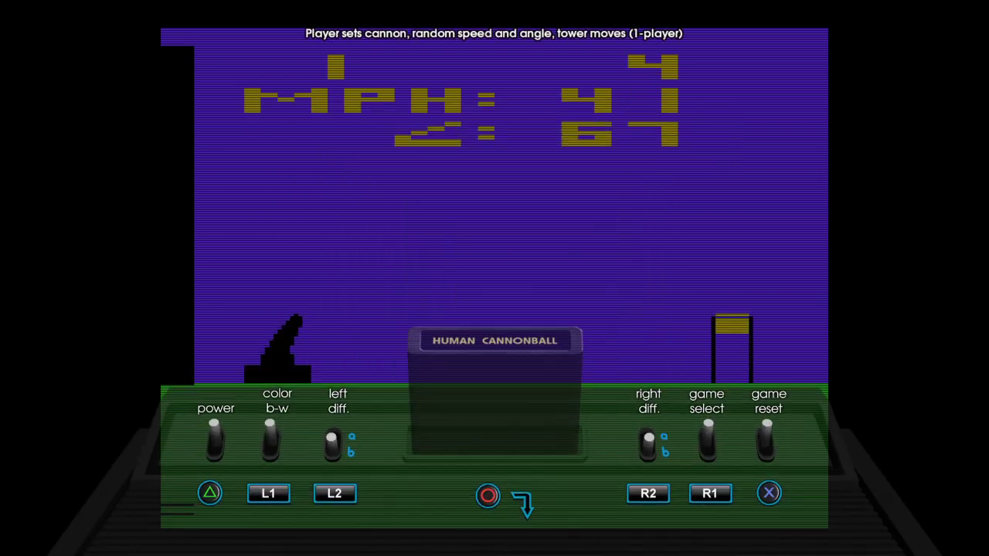
key("F1")
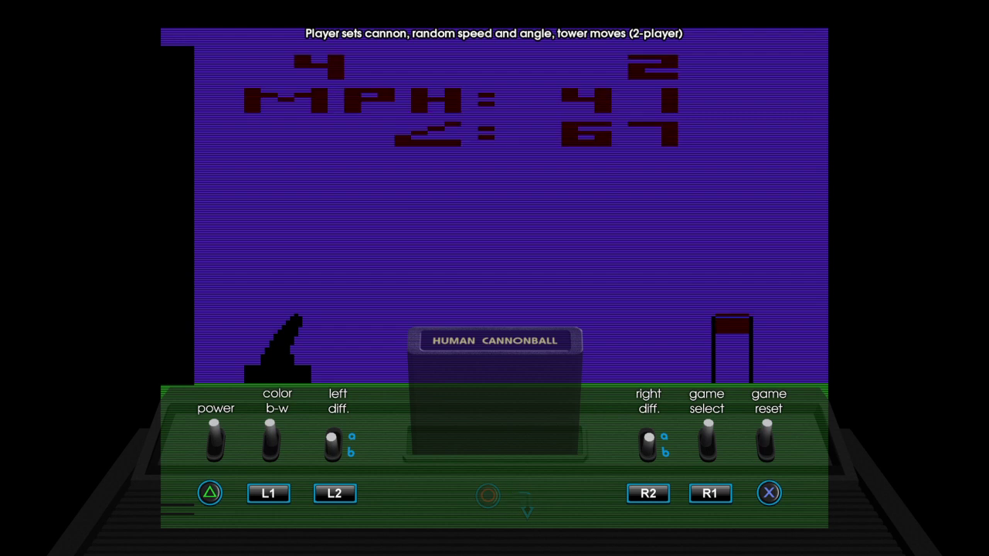
key("F1")
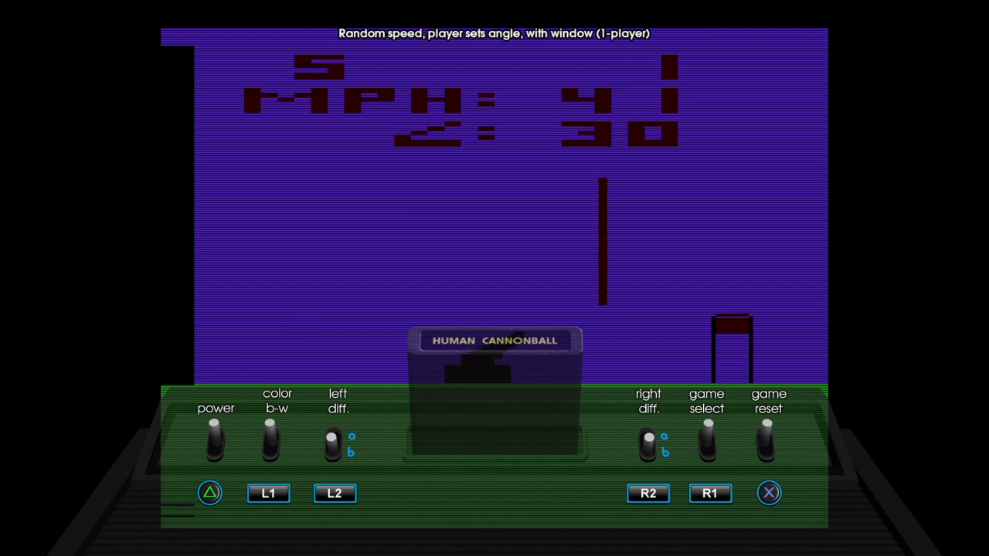
key("F1")
key("F1")
key("F1")
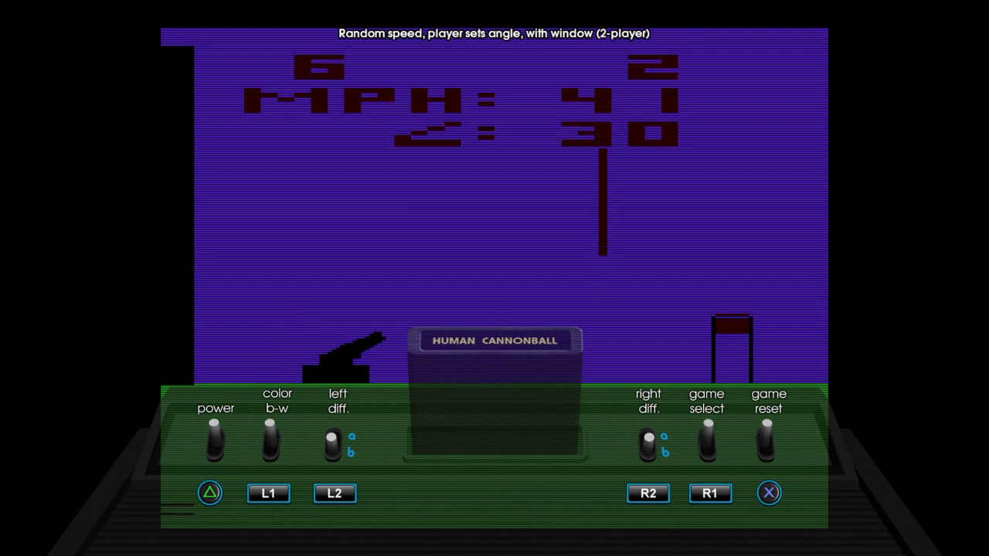
key("F1")
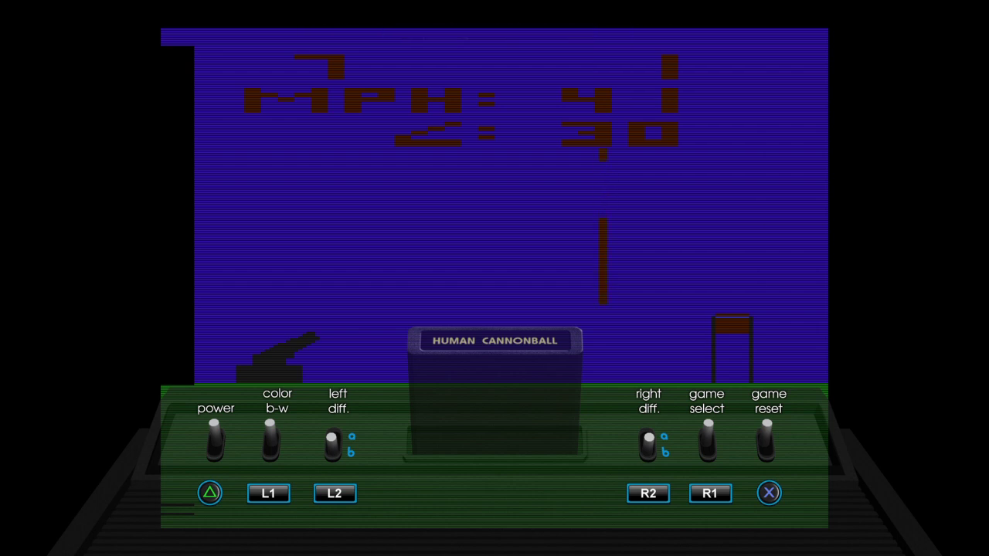
key("F2")
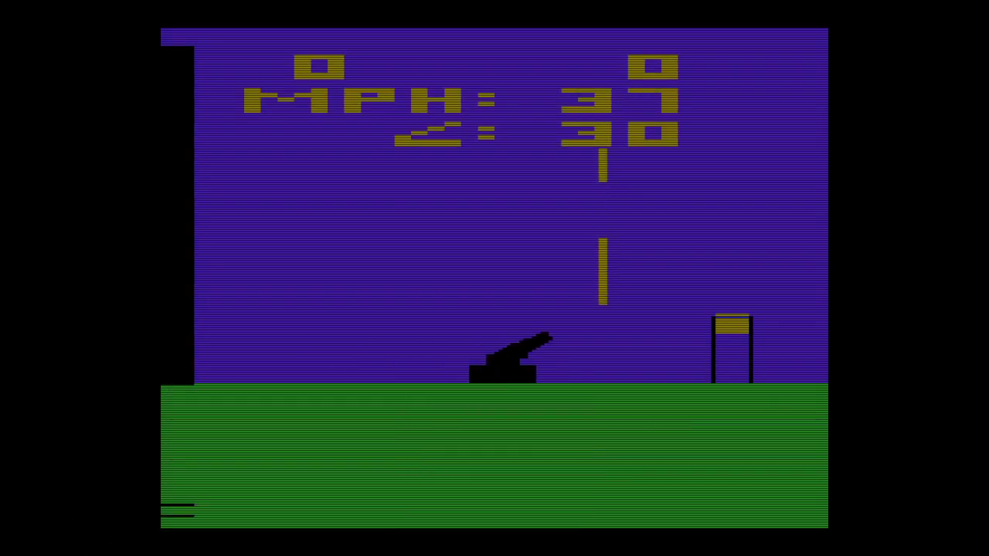
Step: Fire three shots through the window at the tower, then pause the game
key("space")
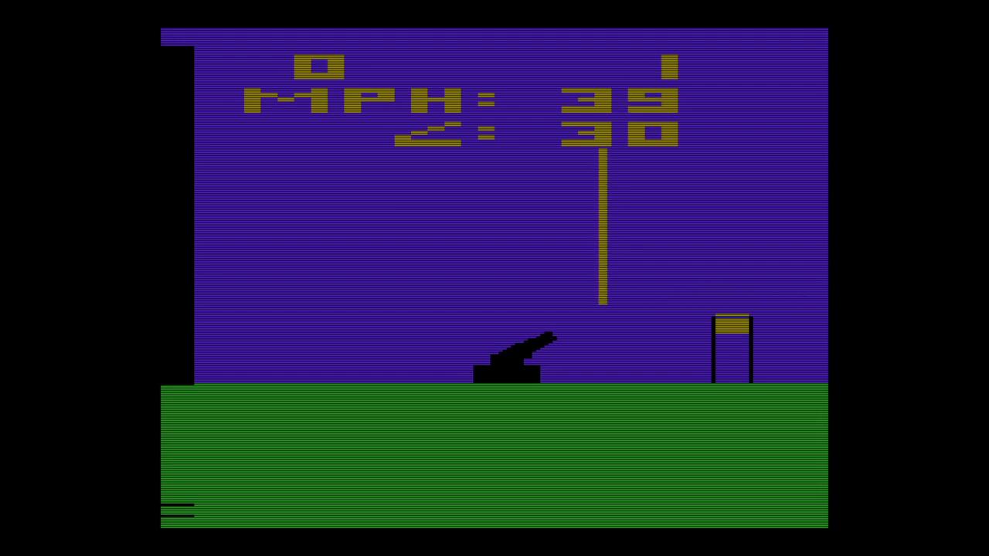
key("space")
key("space")
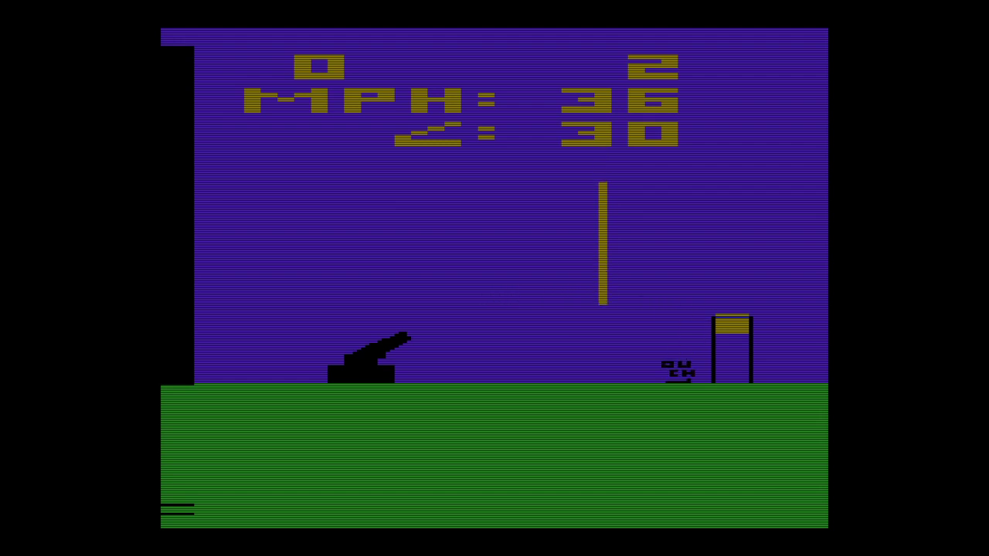
key("Escape")
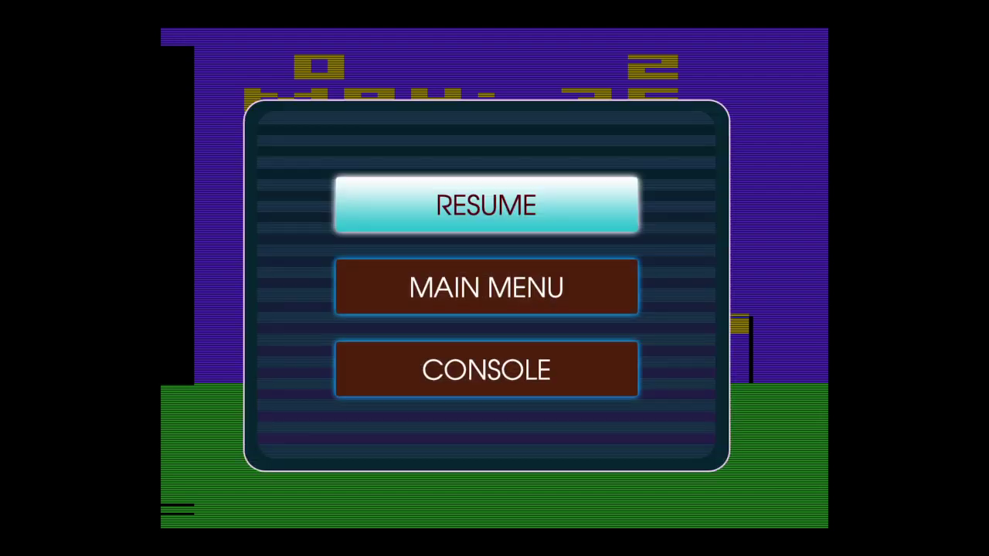
Step: Open the console switches and set the launch speed to 37 MPH
key("Down")
key("Down")
key("Return")
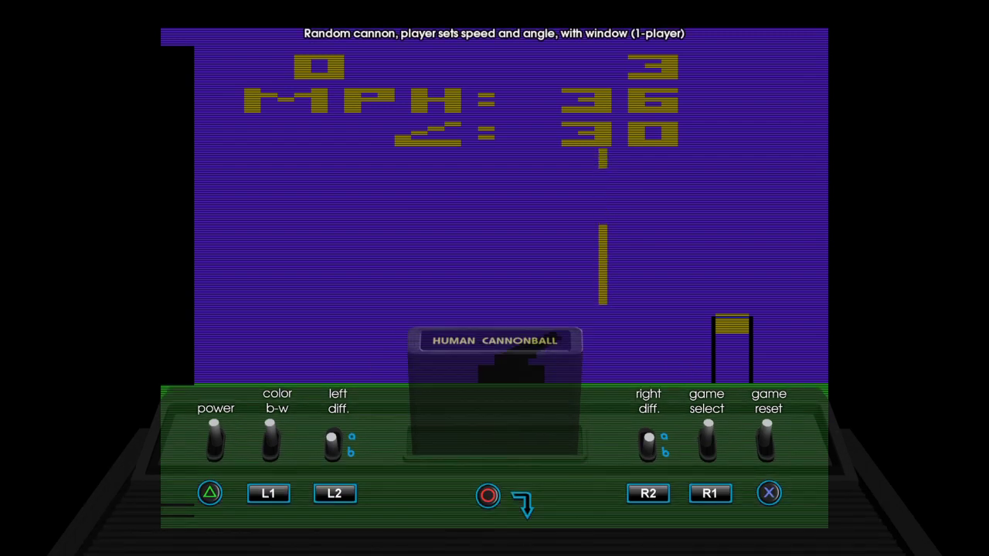
key("Right")
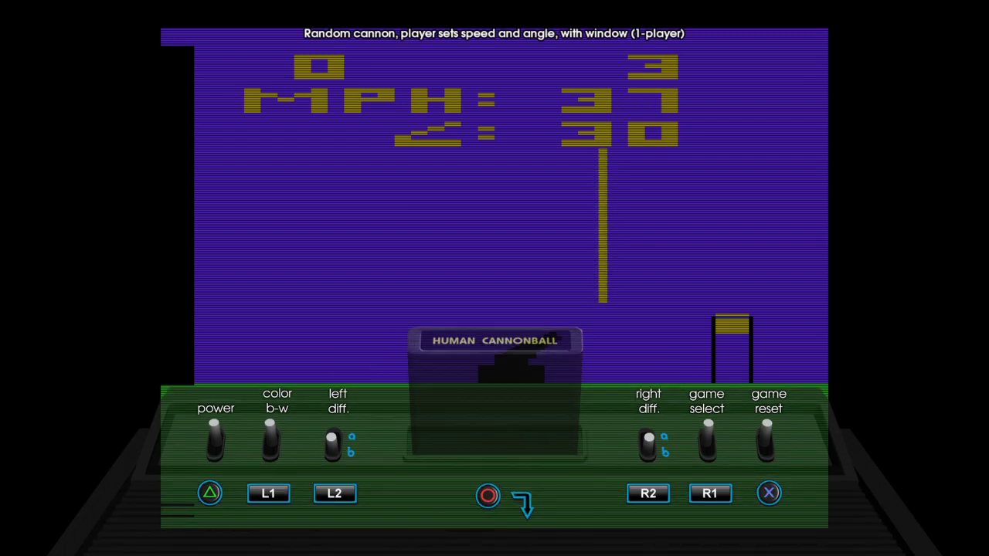
key("Left")
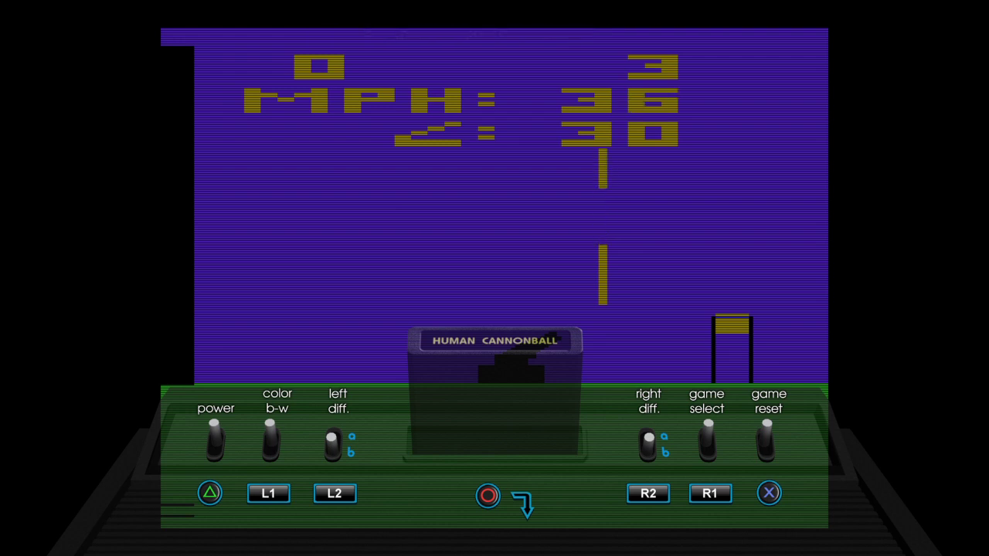
key("Right")
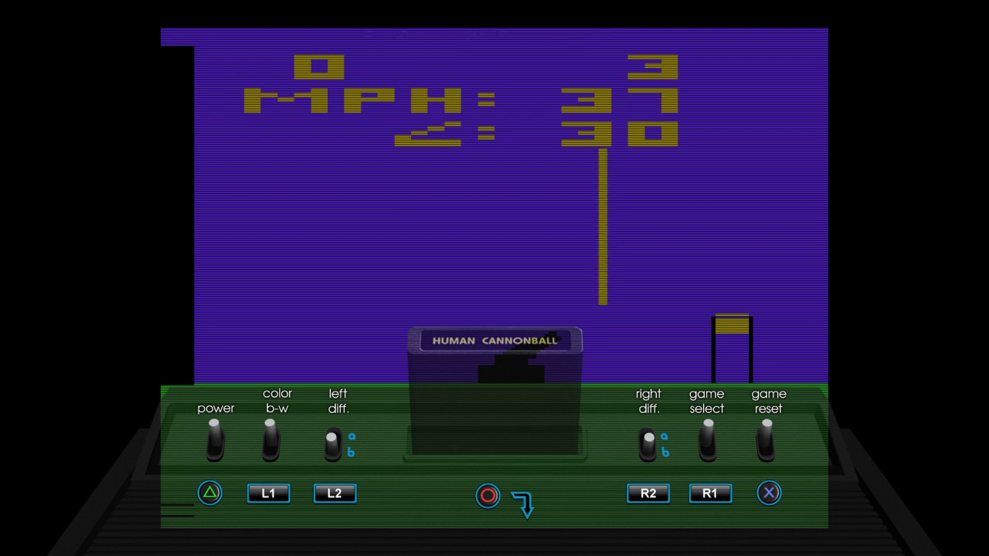
Step: Select the random-speed, moving-tower variation and start the game
key("F1")
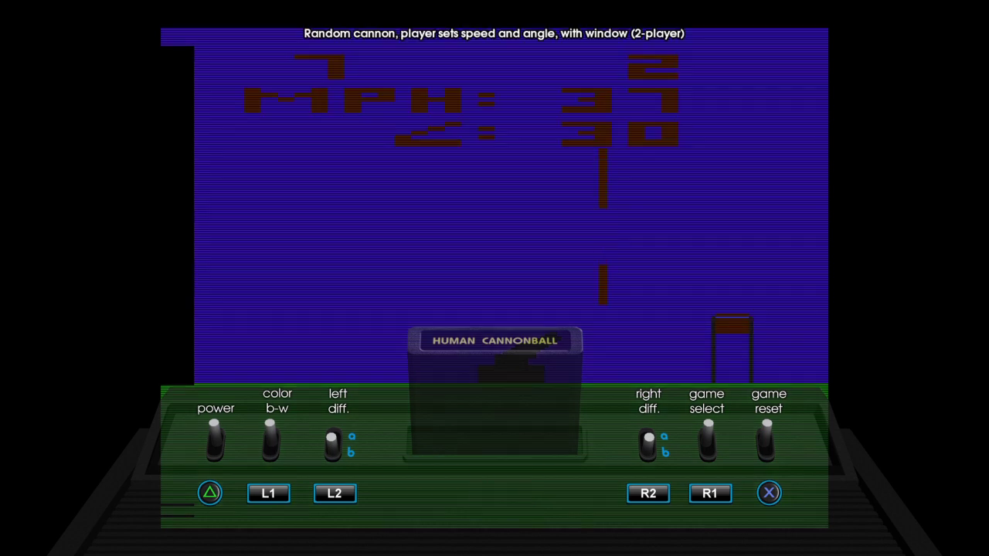
key("F1")
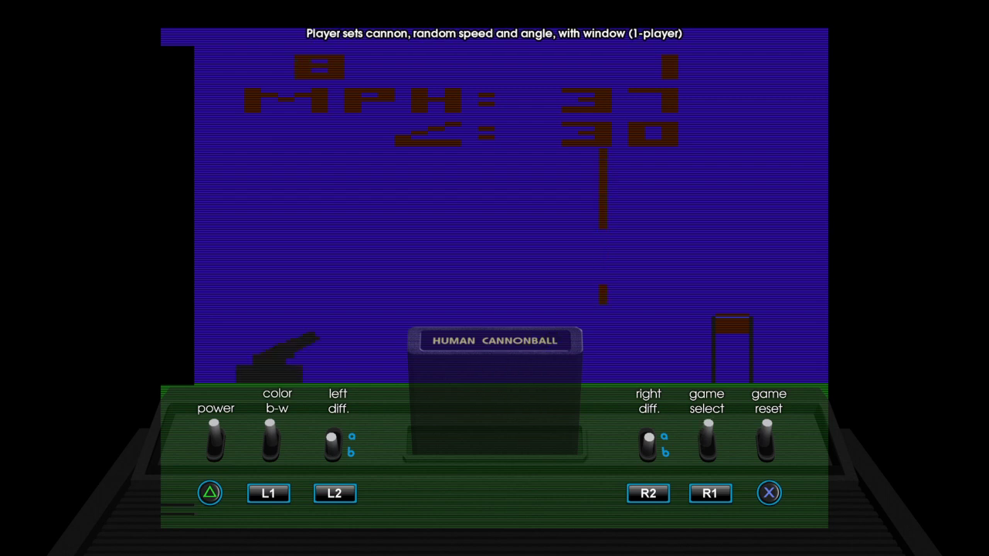
key("F1")
key("F1")
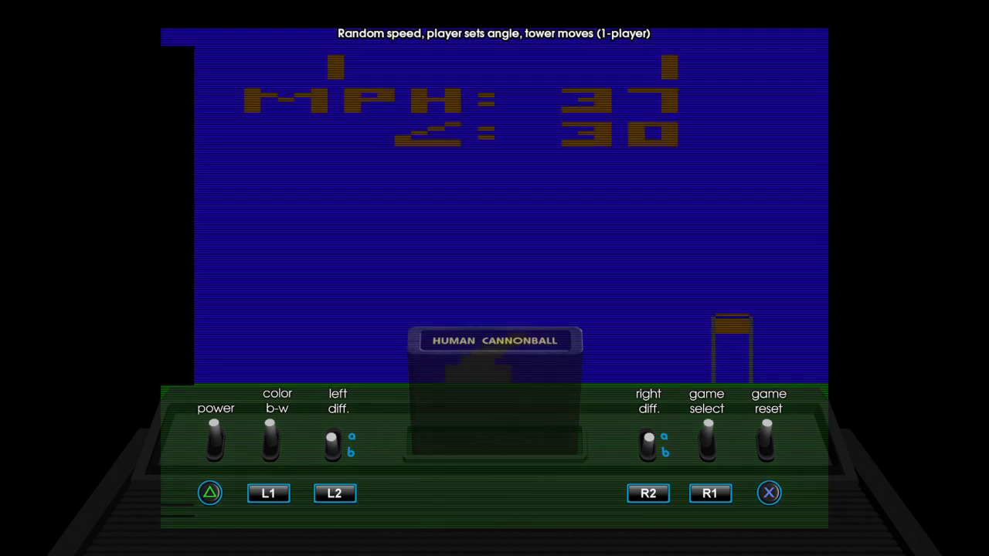
key("F2")
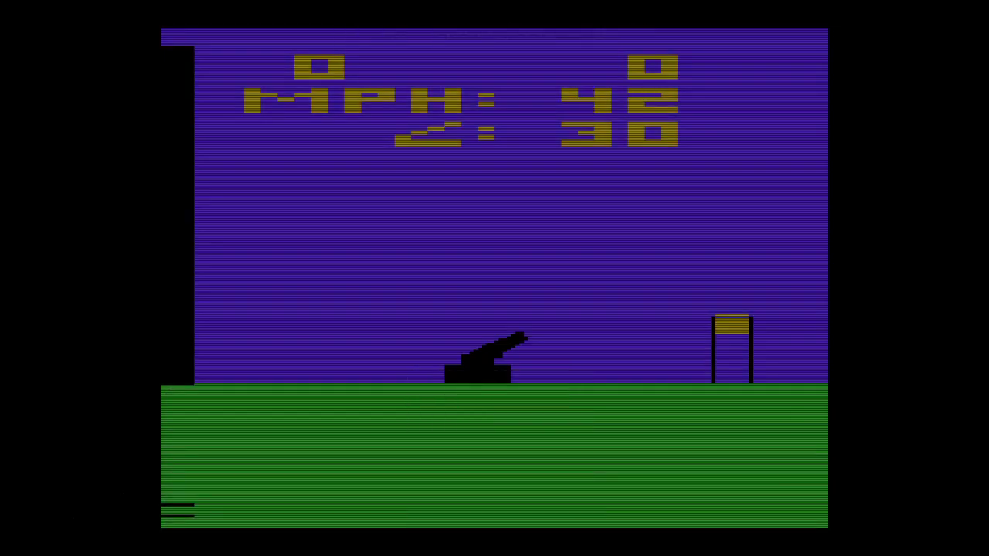
Step: Fire a shot, then lower the cannon angle toward 20 degrees
key("space")
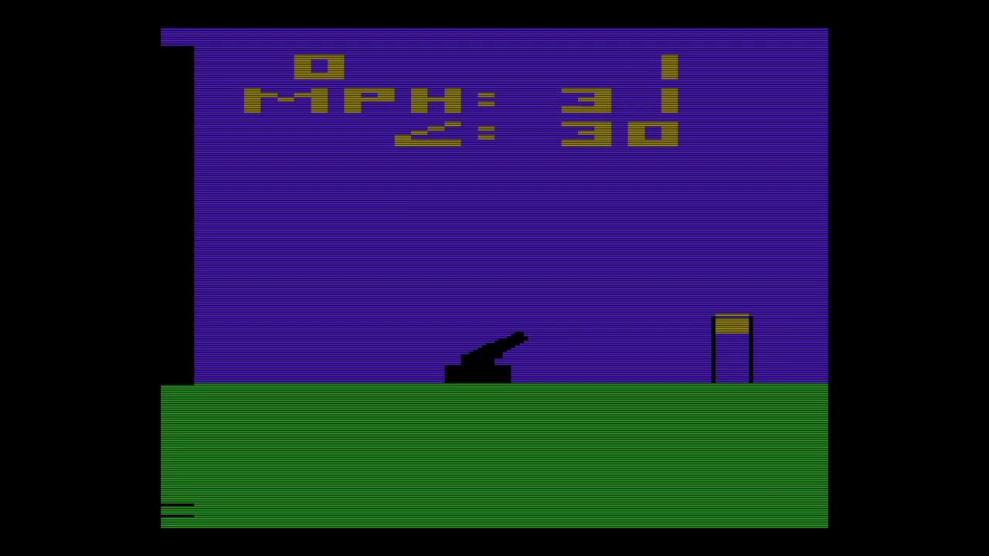
key("Up")
key("Up")
key("Down")
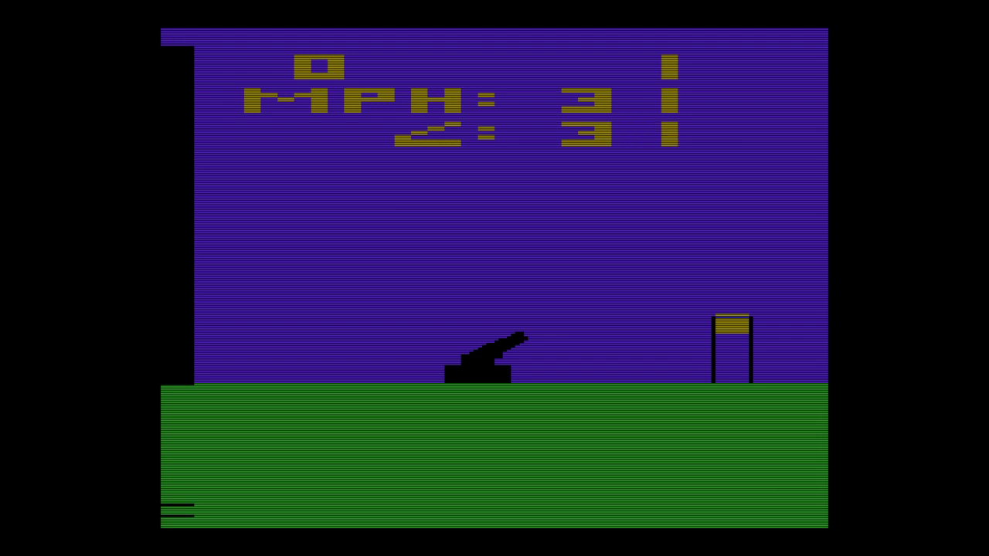
key("Down")
key("Up")
key("Up")
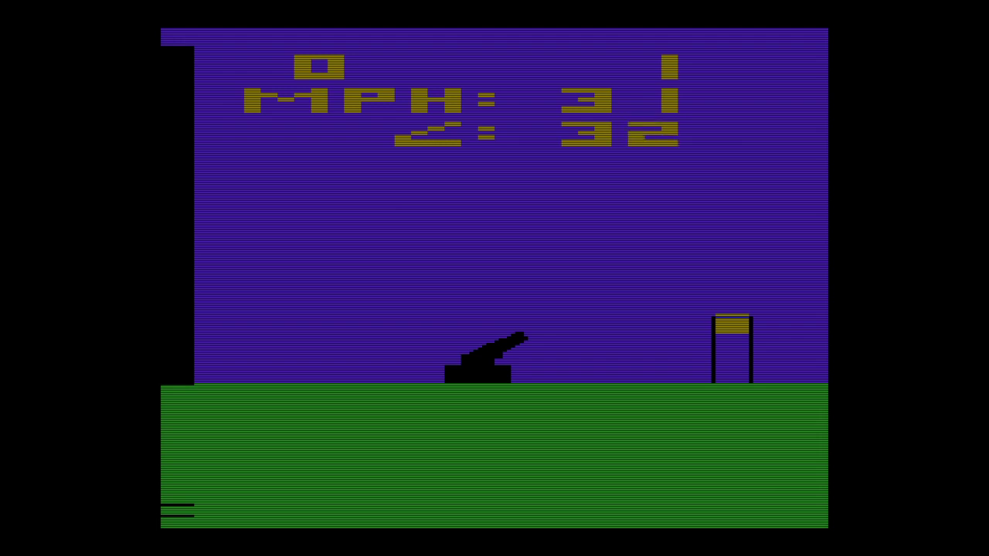
key("Down")
key("Down")
key("Down")
key("Down")
key("Down")
key("Down")
key("Down")
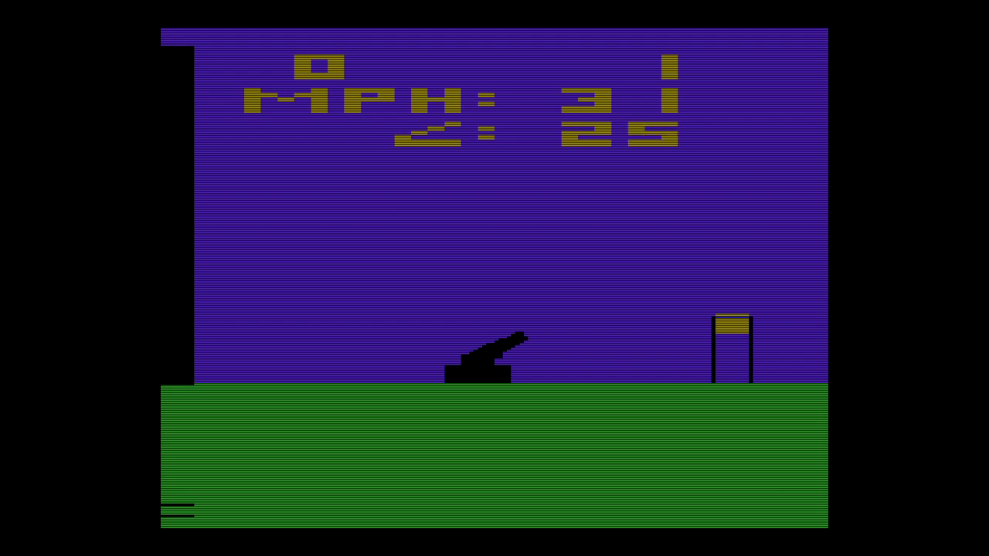
key("Down")
key("Down")
key("Down")
key("Down")
key("Down")
Step: Fire at 20 degrees, raise the angle to 24, and fire again
key("space")
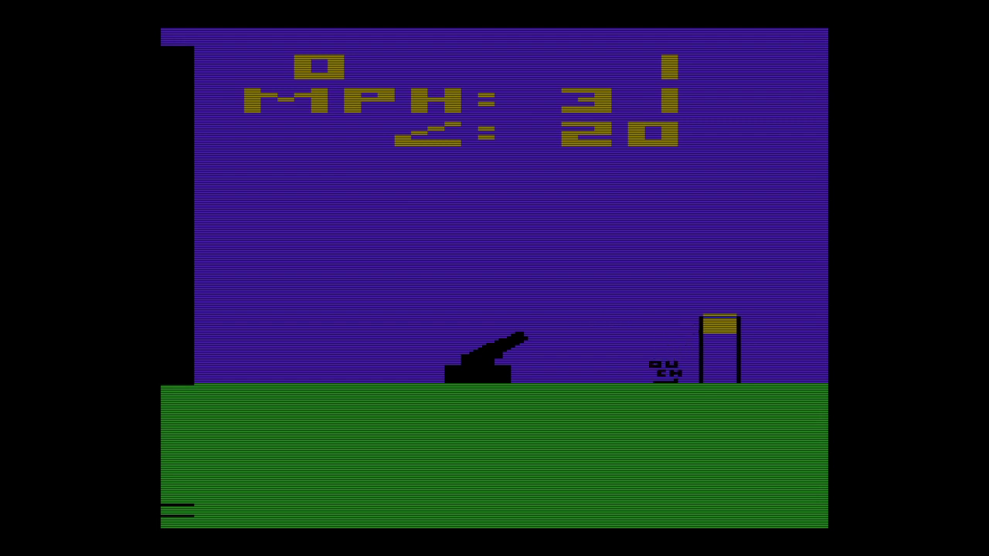
key("Up")
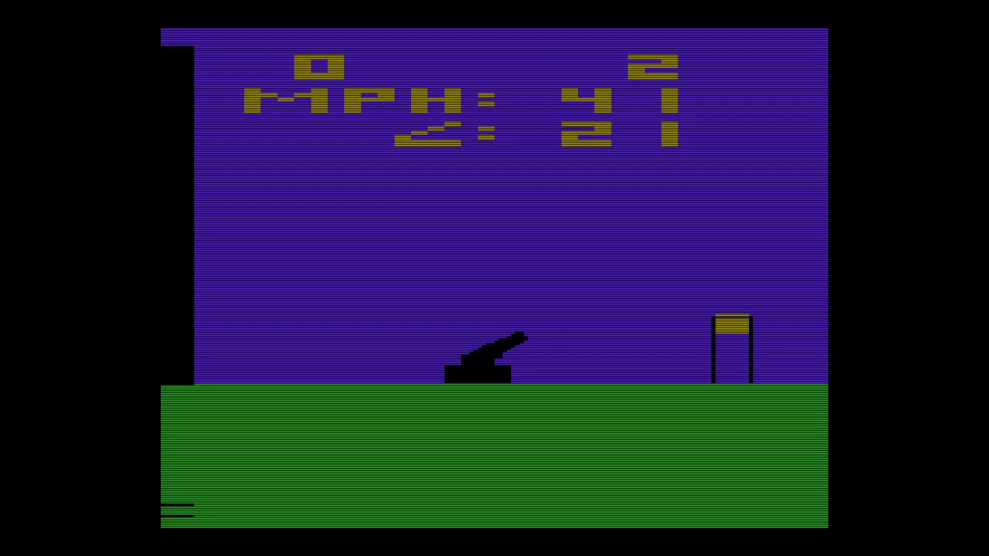
key("Up")
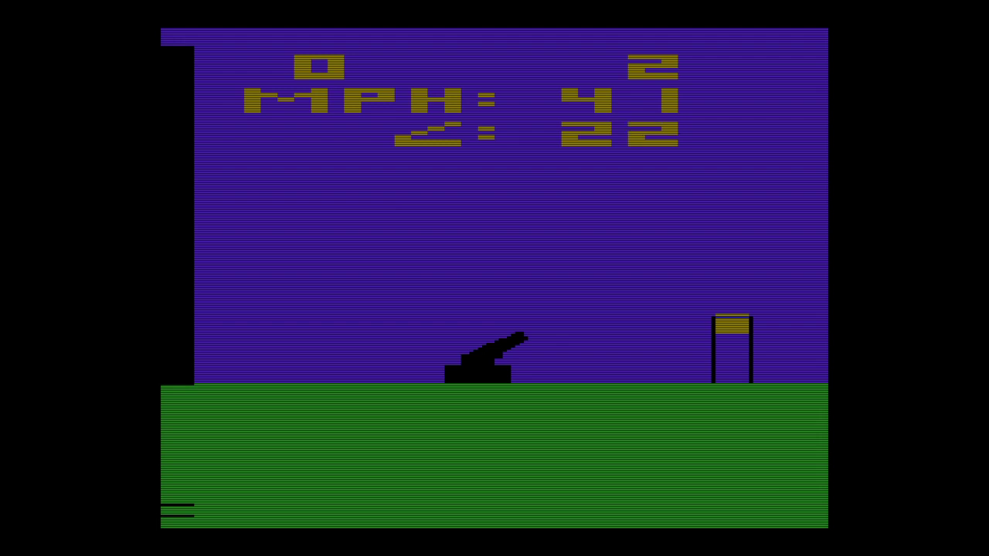
key("Up")
key("Up")
key("space")
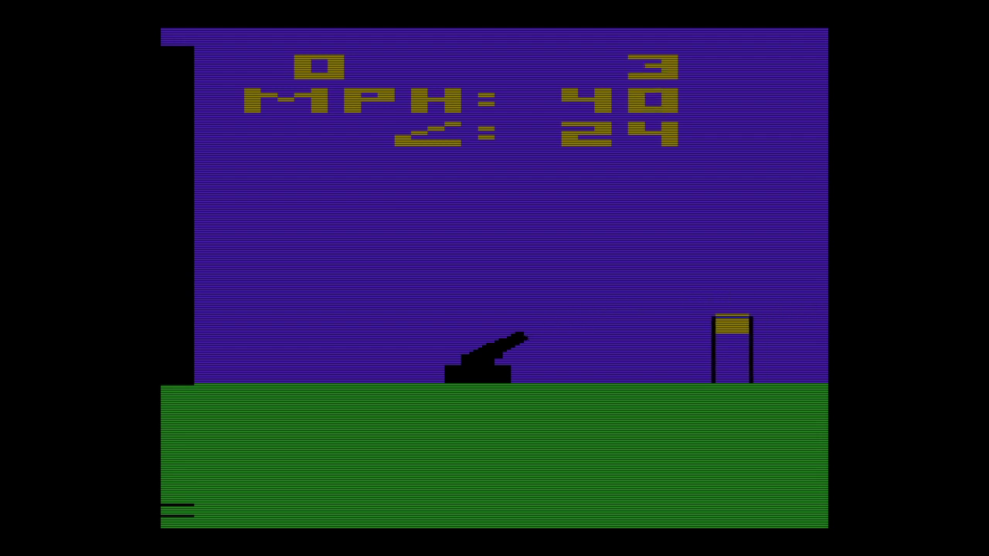
Step: Lower the angle to 22 and fire three shots at the tower
key("Down")
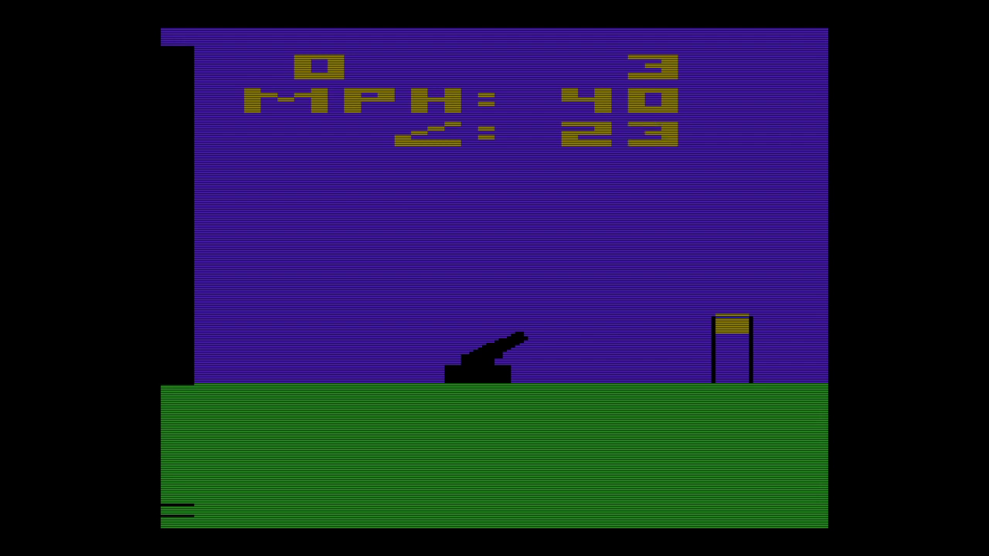
key("Down")
key("space")
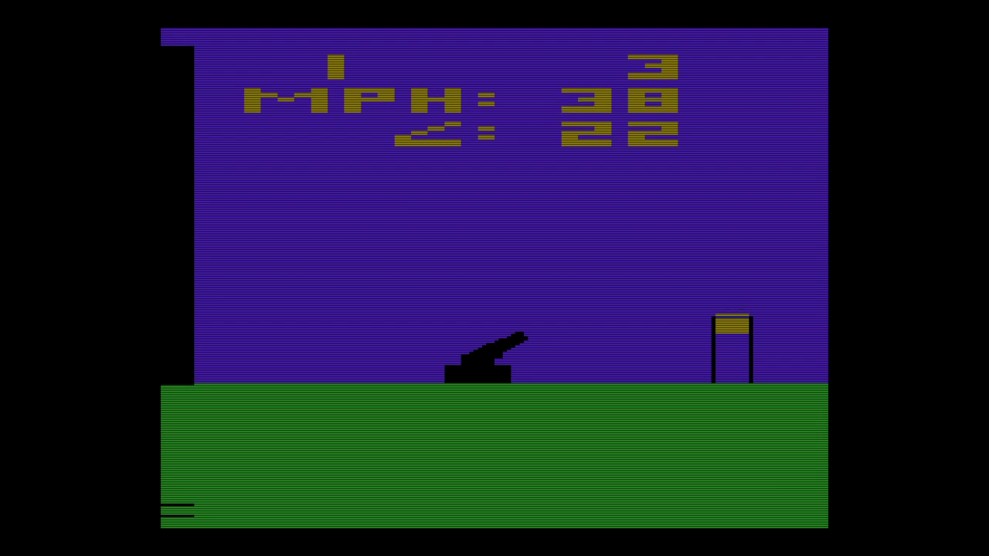
key("space")
key("space")
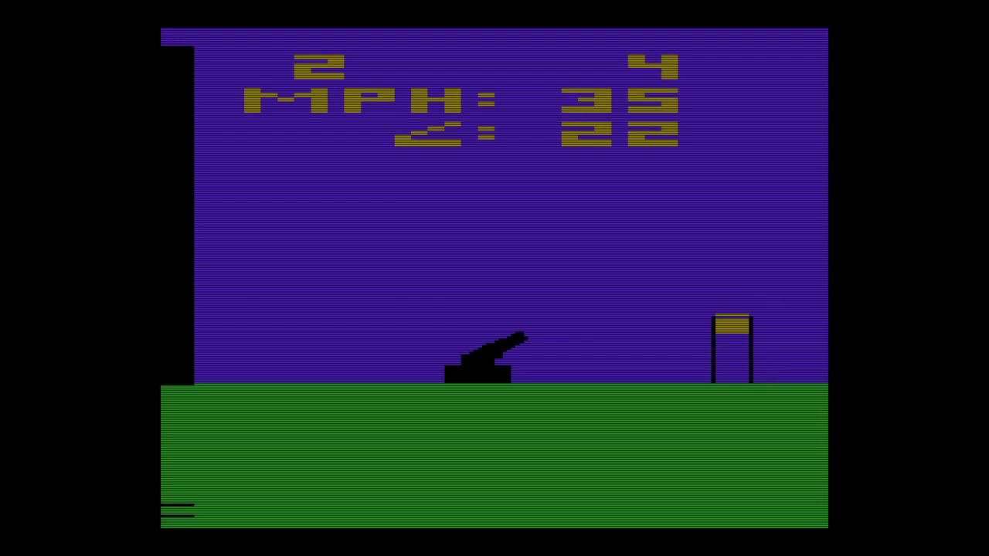
Step: Fire at a 20-degree angle, then fire again at 22 degrees
key("Down")
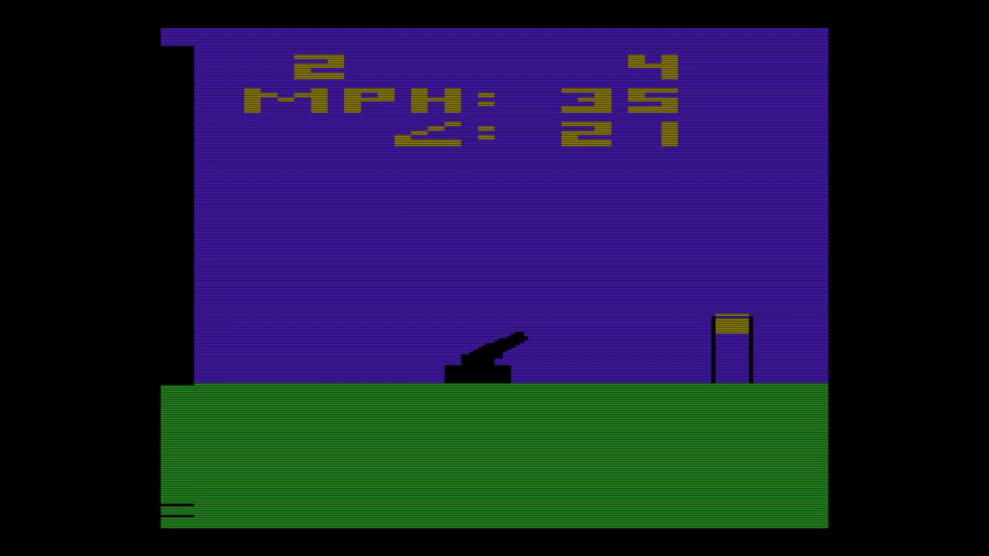
key("Down")
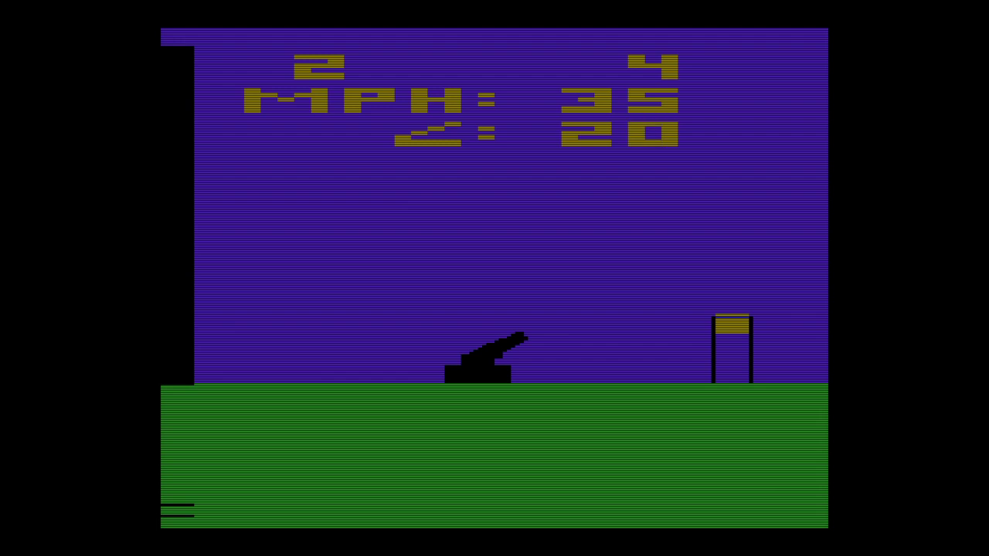
key("space")
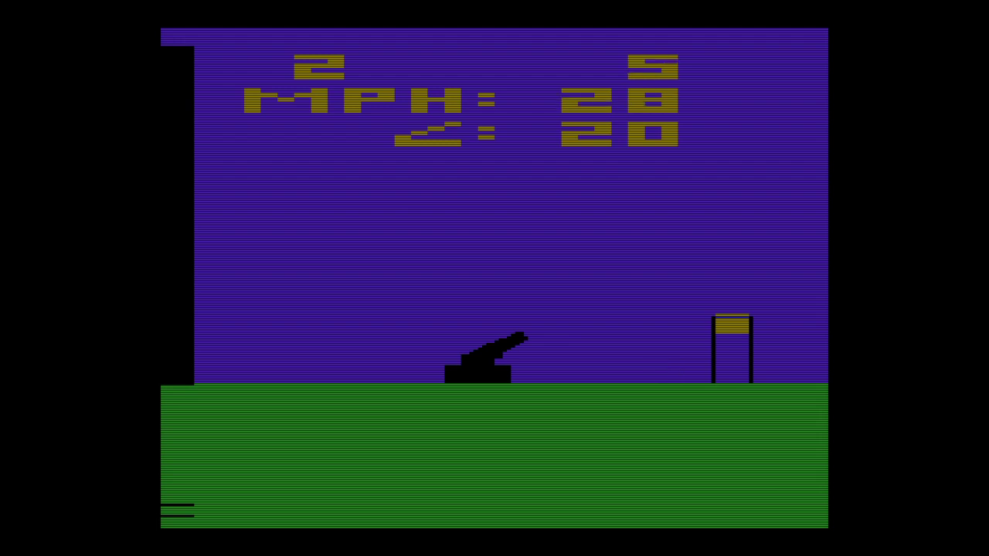
key("Up")
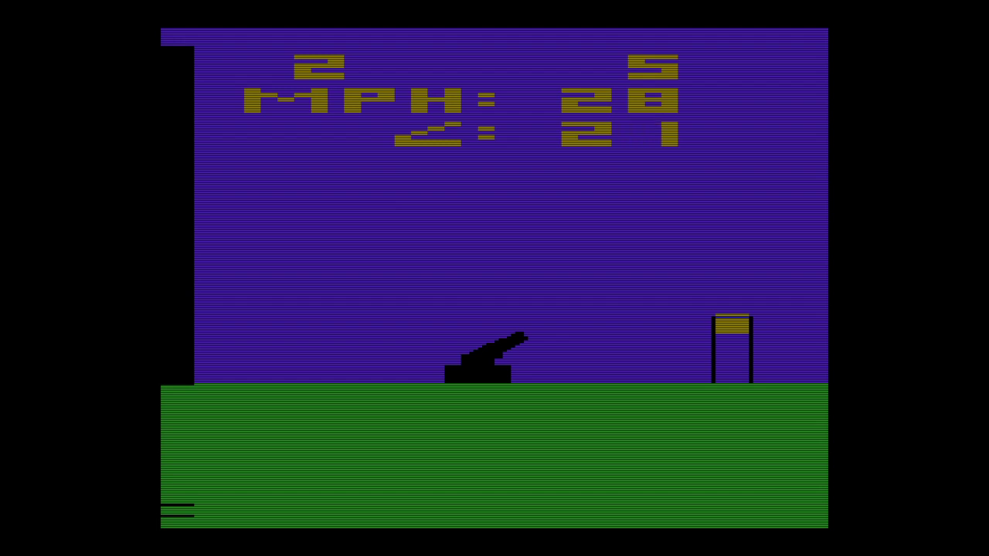
key("Down")
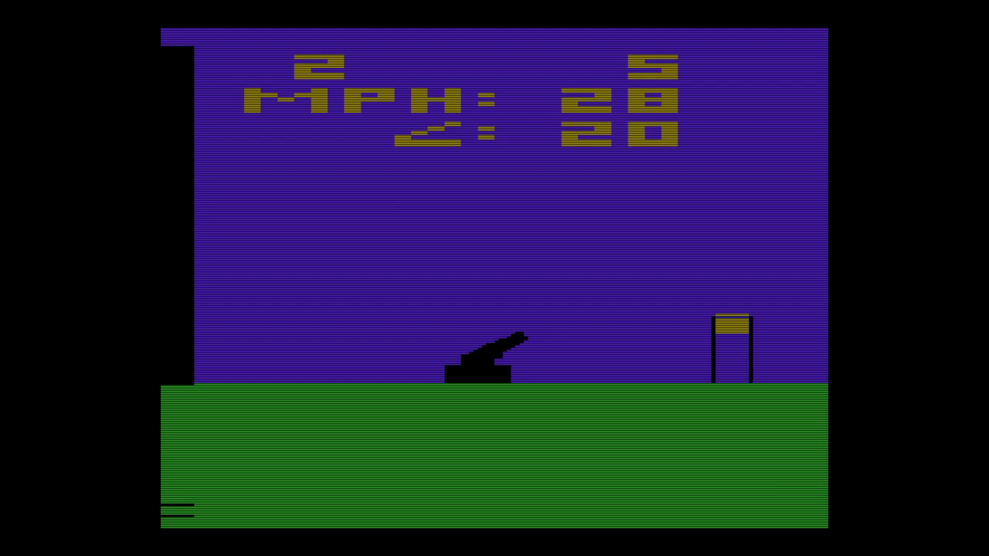
key("Up")
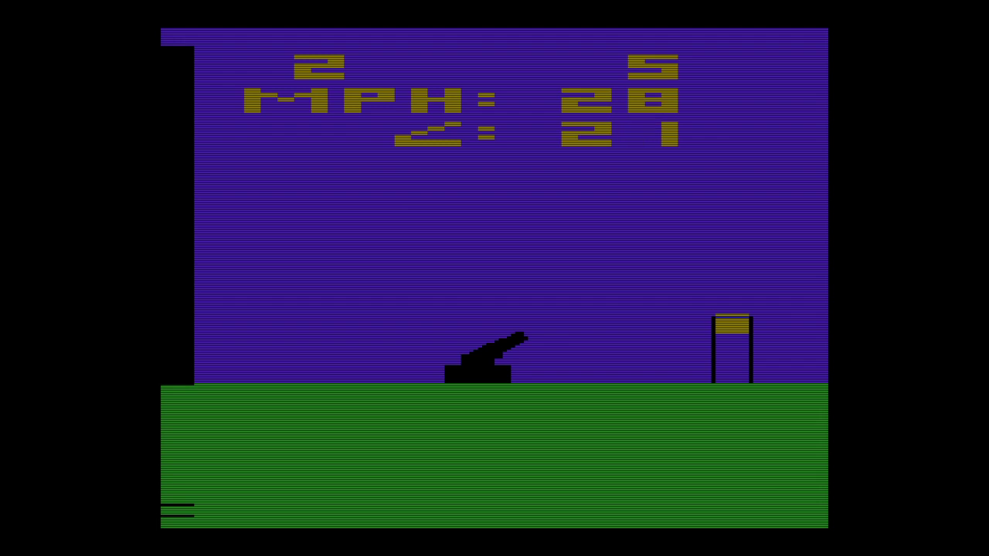
key("Up")
key("space")
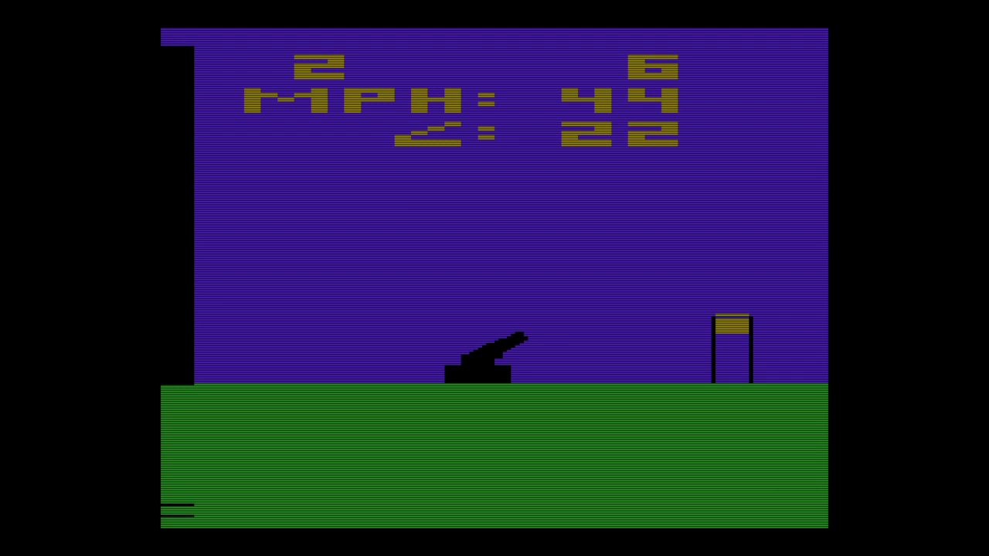
Step: Fire a final shot at 23 degrees and bring up the console switches
key("Up")
key("space")
key("Escape")
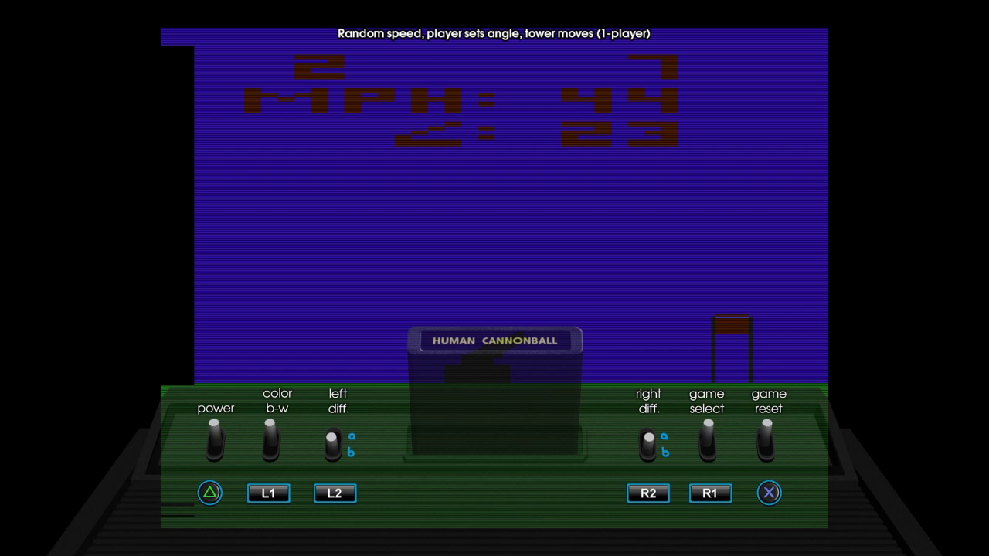
Step: Reset to a fresh game with both scores at zero and fire the first shot
key("Return")
key("space")
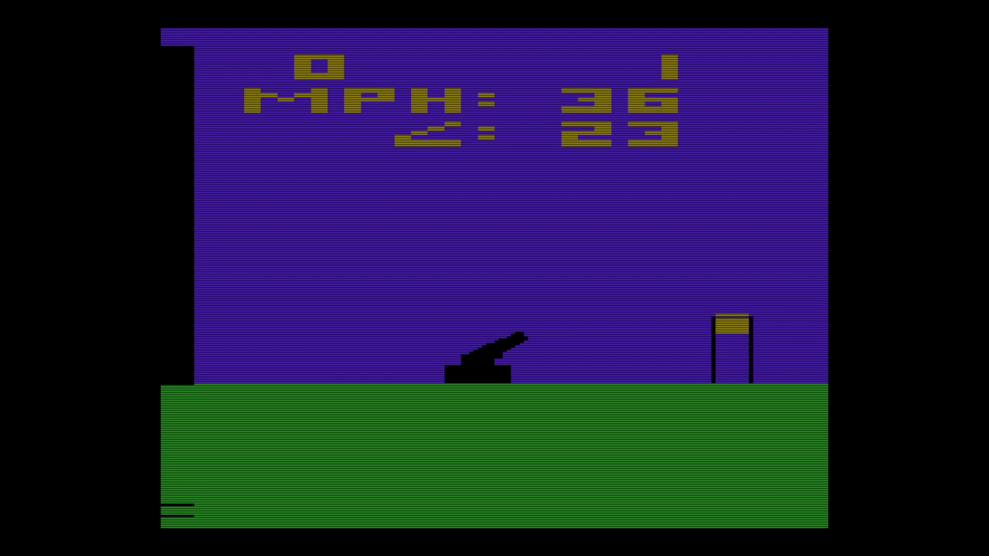
Step: Lower the angle to 22 and fire five shots at the moving tower
key("Down")
key("space")
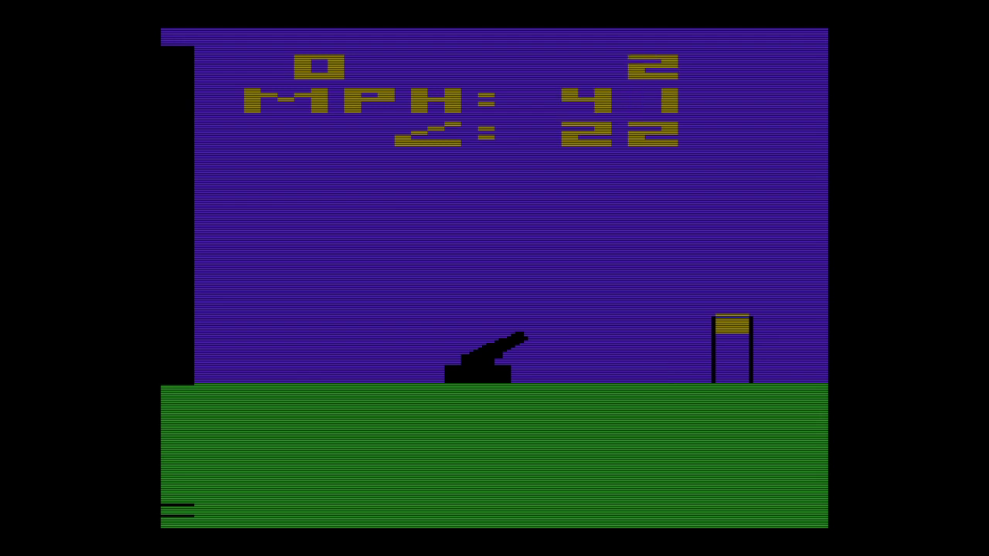
key("space")
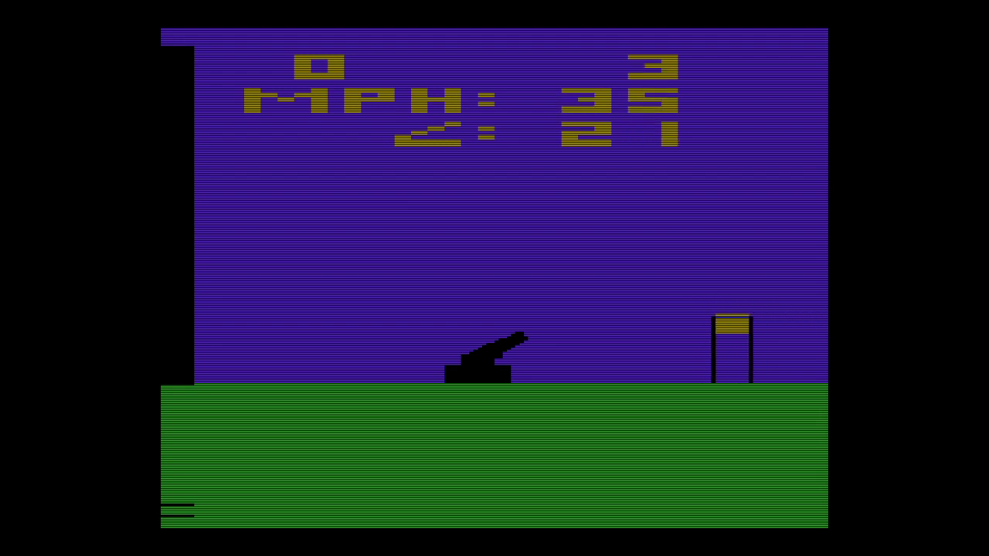
key("space")
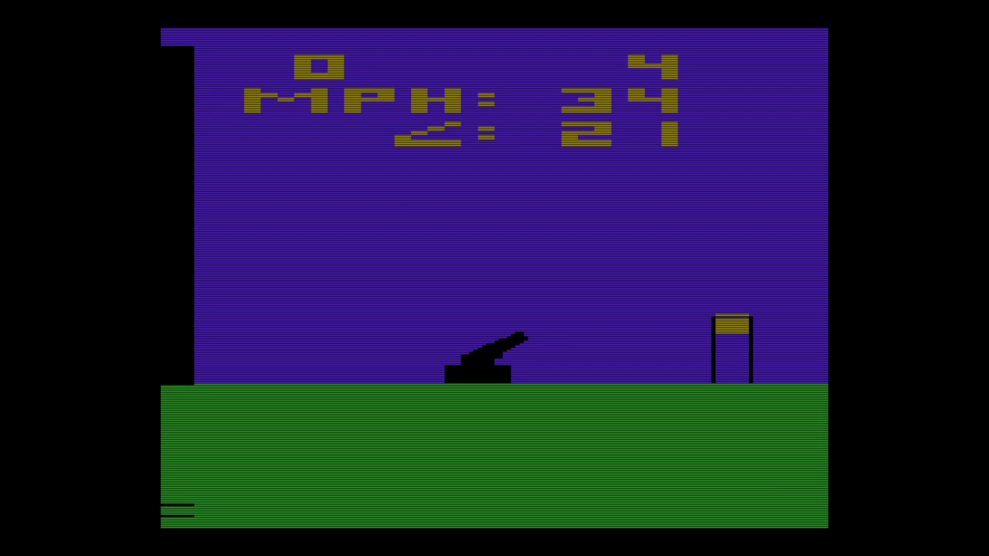
key("space")
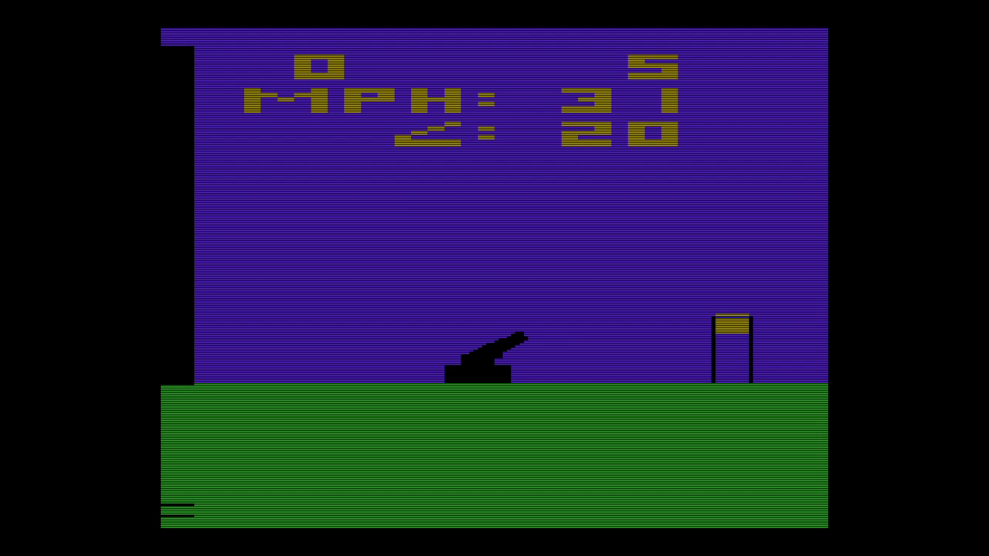
key("space")
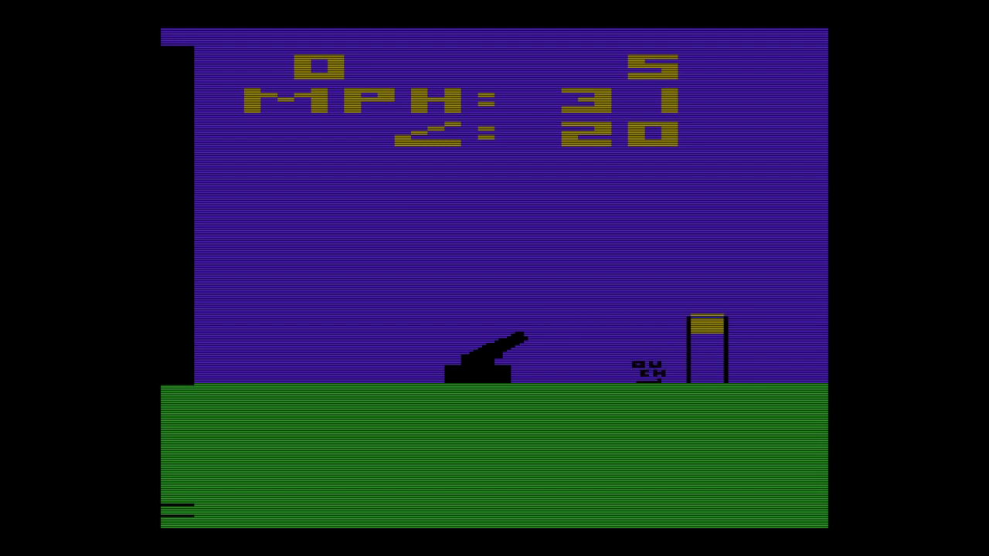
Step: Raise the angle to 22, fire once more, and bring up the console switches
key("Up")
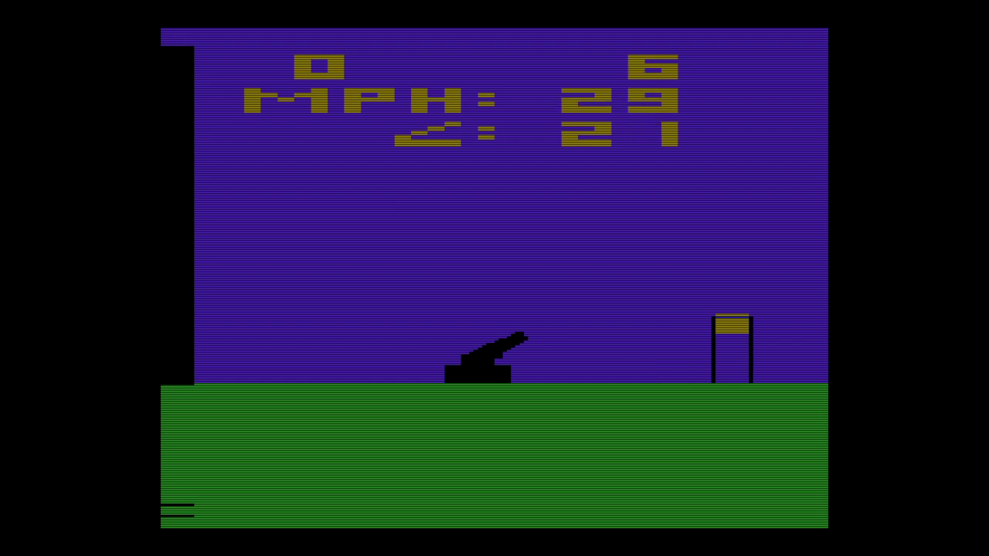
key("Up")
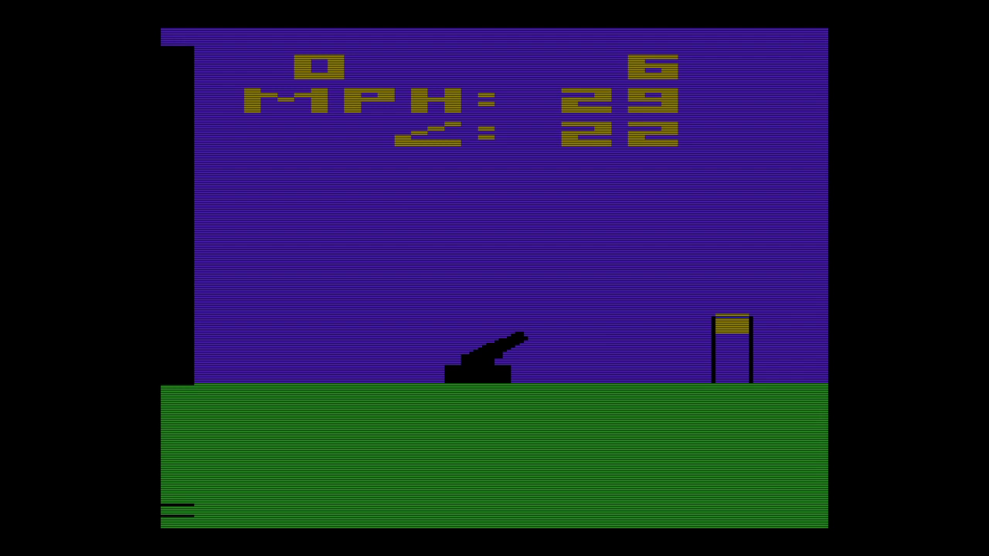
key("space")
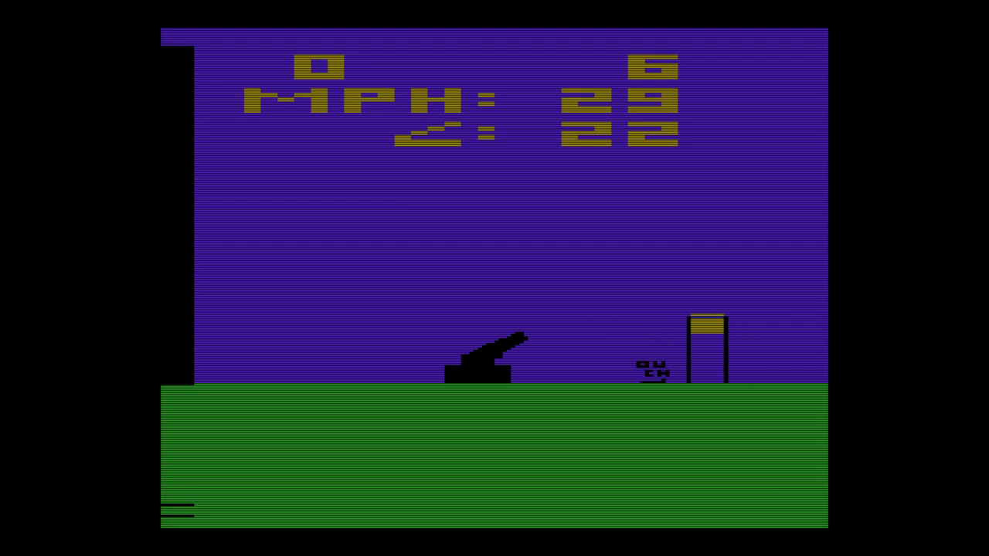
key("F1")
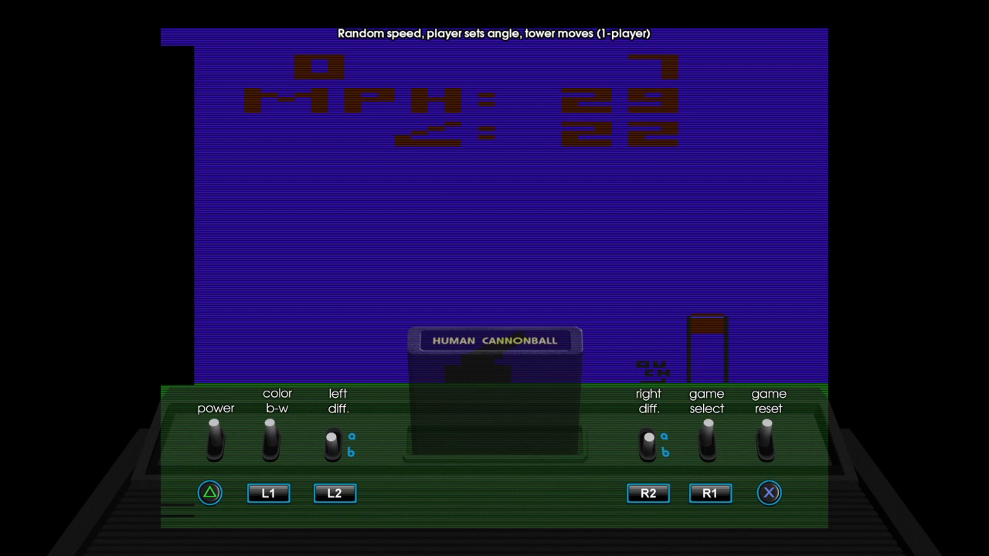